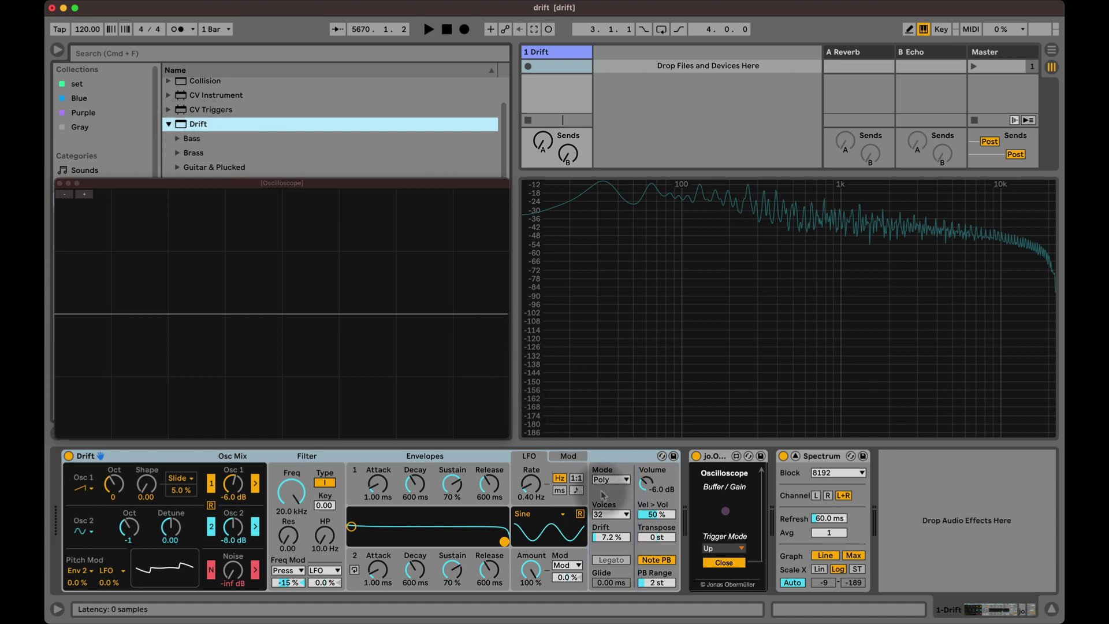
Nudge the drift amount up slightly and switch off Oscillator 2 and the noise generator
{"action": "left_click_drag", "start_coordinate": [611, 536], "coordinate": [610, 528]}
{"action": "left_click", "coordinate": [212, 526]}
{"action": "left_click", "coordinate": [211, 570]}
Keep Poly voice mode, set Oscillator 1 to sawtooth, and play test notes on the A key
{"action": "left_click", "coordinate": [610, 479]}
{"action": "left_click", "coordinate": [613, 470]}
{"action": "left_click", "coordinate": [83, 488]}
{"action": "left_click", "coordinate": [90, 544]}
{"action": "key", "text": "a"}
{"action": "key", "text": "a"}
{"action": "key", "text": "a"}
Sweep drift from 11 % up to 28 %, bring it back to 0 %, then release the note
{"action": "mouse_move", "coordinate": [624, 540]}
{"action": "left_mouse_down"}
{"action": "mouse_move", "coordinate": [624, 439]}
{"action": "mouse_move", "coordinate": [620, 538]}
{"action": "left_mouse_up"}
{"action": "left_click_drag", "start_coordinate": [612, 537], "coordinate": [613, 540]}
{"action": "key", "text": "z"}
{"action": "key", "text": "a"}
Max drift at 100 %, then set Env 1 to zero sustain, 2.59 s decay, and the filter to 5.37 kHz
{"action": "left_click_drag", "start_coordinate": [611, 537], "coordinate": [611, 479]}
{"action": "key", "text": "a"}
{"action": "left_click_drag", "start_coordinate": [504, 543], "coordinate": [452, 541]}
{"action": "left_click_drag", "start_coordinate": [452, 485], "coordinate": [452, 520]}
{"action": "left_click_drag", "start_coordinate": [414, 485], "coordinate": [415, 439]}
{"action": "left_click_drag", "start_coordinate": [293, 496], "coordinate": [294, 479]}
{"action": "left_click_drag", "start_coordinate": [415, 484], "coordinate": [414, 492]}
{"action": "mouse_move", "coordinate": [291, 492]}
{"action": "left_mouse_down"}
{"action": "mouse_move", "coordinate": [292, 531]}
{"action": "mouse_move", "coordinate": [292, 502]}
{"action": "left_mouse_up"}
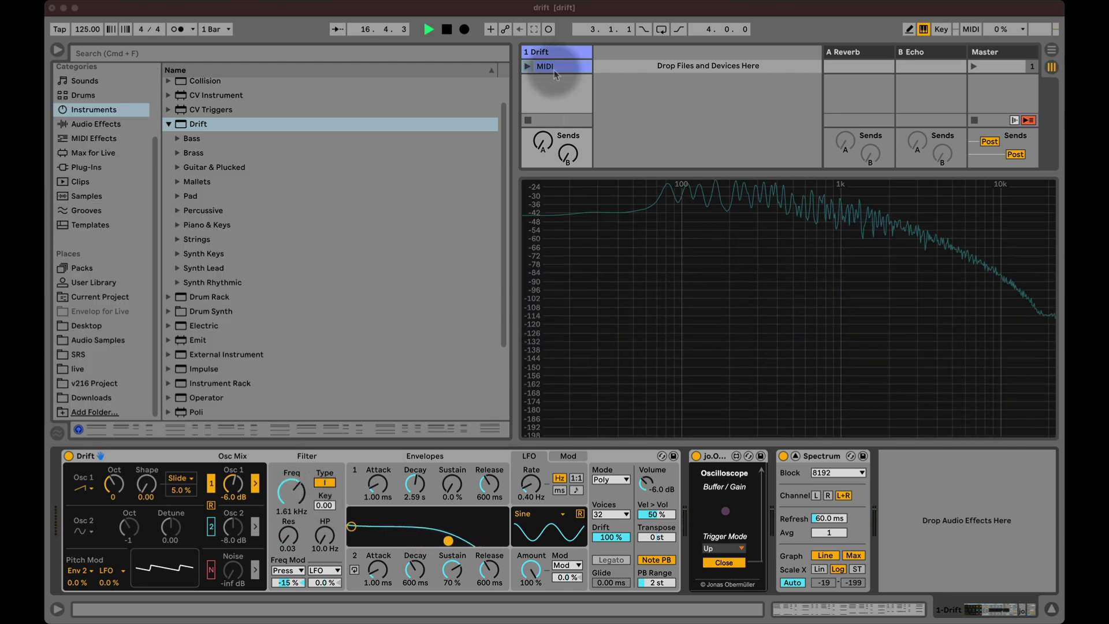
Launch the Chords clip and, while it plays, drop drift to 0 % then raise it to 26 %
{"action": "left_click", "coordinate": [555, 68]}
{"action": "left_click", "coordinate": [527, 67]}
{"action": "left_click_drag", "start_coordinate": [612, 537], "coordinate": [618, 540]}
{"action": "left_click_drag", "start_coordinate": [618, 540], "coordinate": [618, 483]}
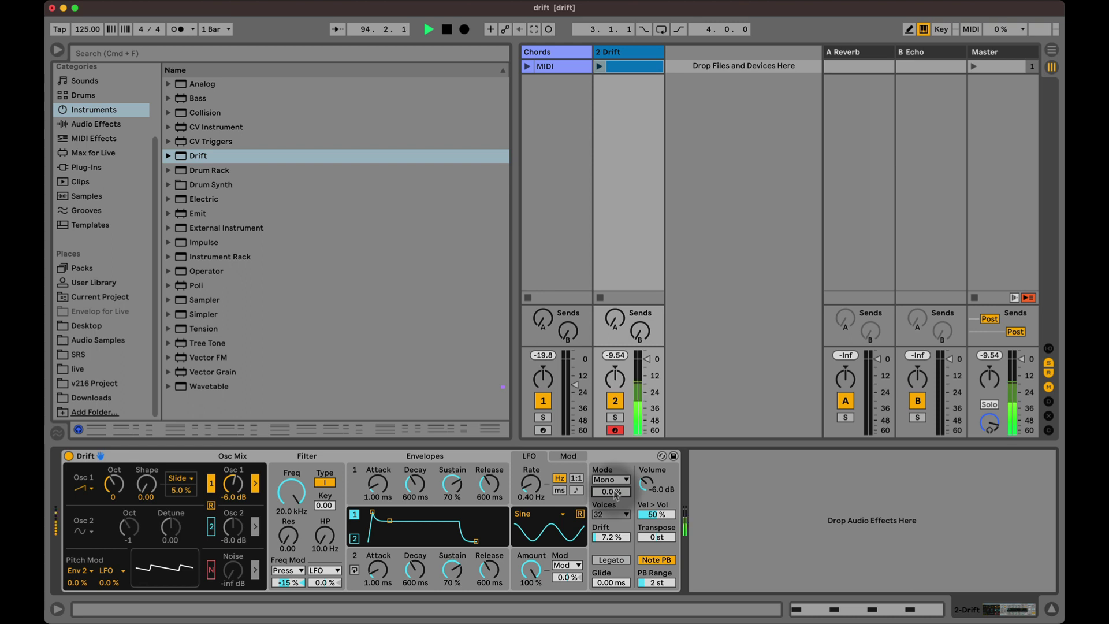
Adjust the mono mode amount, push drift toward 99 %, and sweep the filter cutoff down
{"action": "left_click_drag", "start_coordinate": [616, 495], "coordinate": [610, 463]}
{"action": "left_click_drag", "start_coordinate": [617, 491], "coordinate": [618, 495]}
{"action": "left_click", "coordinate": [613, 540]}
{"action": "left_click_drag", "start_coordinate": [613, 540], "coordinate": [614, 541]}
{"action": "mouse_move", "coordinate": [291, 492]}
{"action": "left_mouse_down"}
{"action": "mouse_move", "coordinate": [292, 548]}
{"action": "mouse_move", "coordinate": [291, 501]}
{"action": "mouse_move", "coordinate": [292, 531]}
{"action": "mouse_move", "coordinate": [292, 512]}
{"action": "left_mouse_up"}
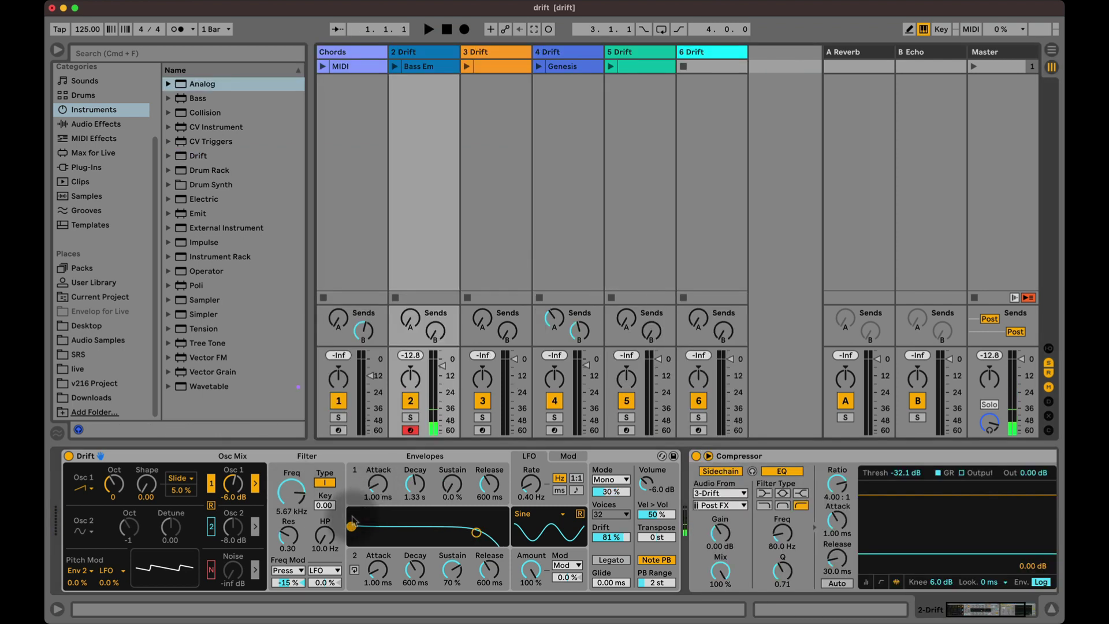
Settle the high-pass around 61.4 Hz, audition the Bass Em clip, then stop all clips
{"action": "left_click_drag", "start_coordinate": [350, 526], "coordinate": [388, 526]}
{"action": "left_click", "coordinate": [417, 258]}
{"action": "left_click", "coordinate": [395, 66]}
{"action": "left_click", "coordinate": [974, 297]}
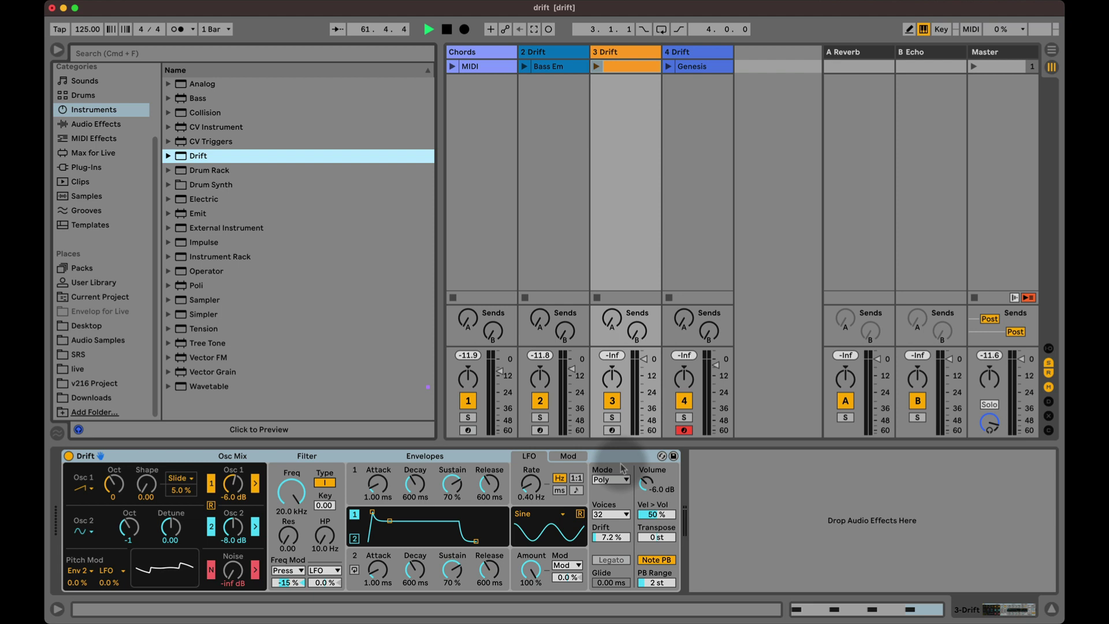
Switch 3-Drift to Mono with a sine Oscillator 1, arm track 3 and record a new clip
{"action": "left_click", "coordinate": [610, 479]}
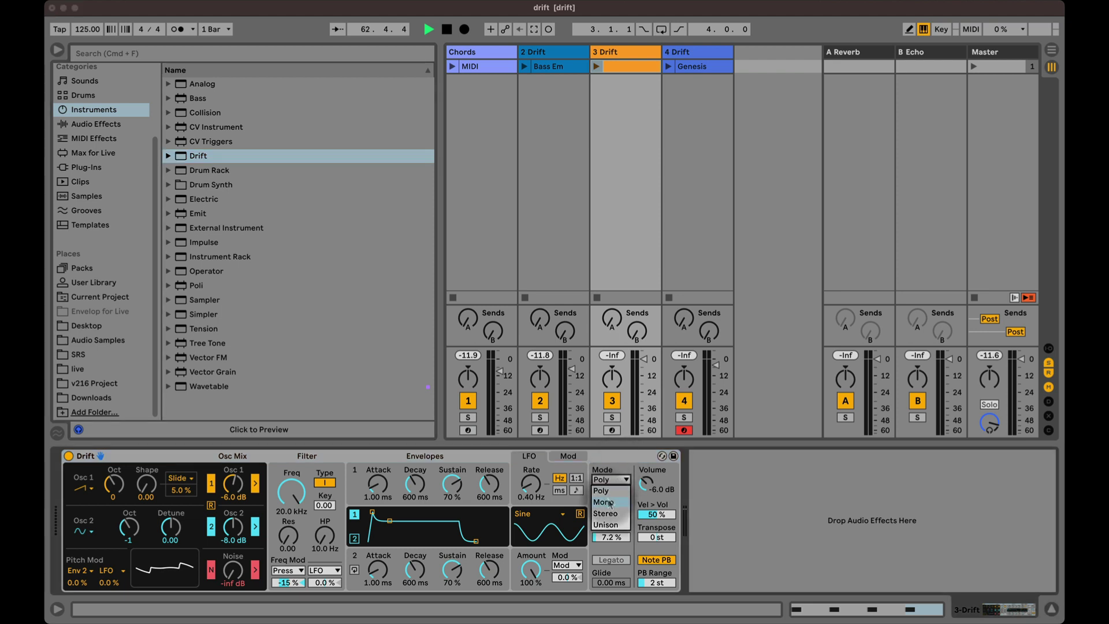
{"action": "left_click", "coordinate": [610, 503]}
{"action": "left_click", "coordinate": [87, 489]}
{"action": "left_click", "coordinate": [85, 497]}
{"action": "left_click", "coordinate": [612, 431]}
{"action": "left_click", "coordinate": [598, 67]}
Give Env 1 and Env 2 short decays with zero sustain for a pluck
{"action": "left_click_drag", "start_coordinate": [389, 521], "coordinate": [389, 541]}
{"action": "left_click", "coordinate": [363, 557]}
{"action": "left_click_drag", "start_coordinate": [390, 521], "coordinate": [381, 541]}
Keep Env 2 as the pitch modulation source and raise its amount to 100 %
{"action": "left_click", "coordinate": [76, 571]}
{"action": "left_click", "coordinate": [99, 491]}
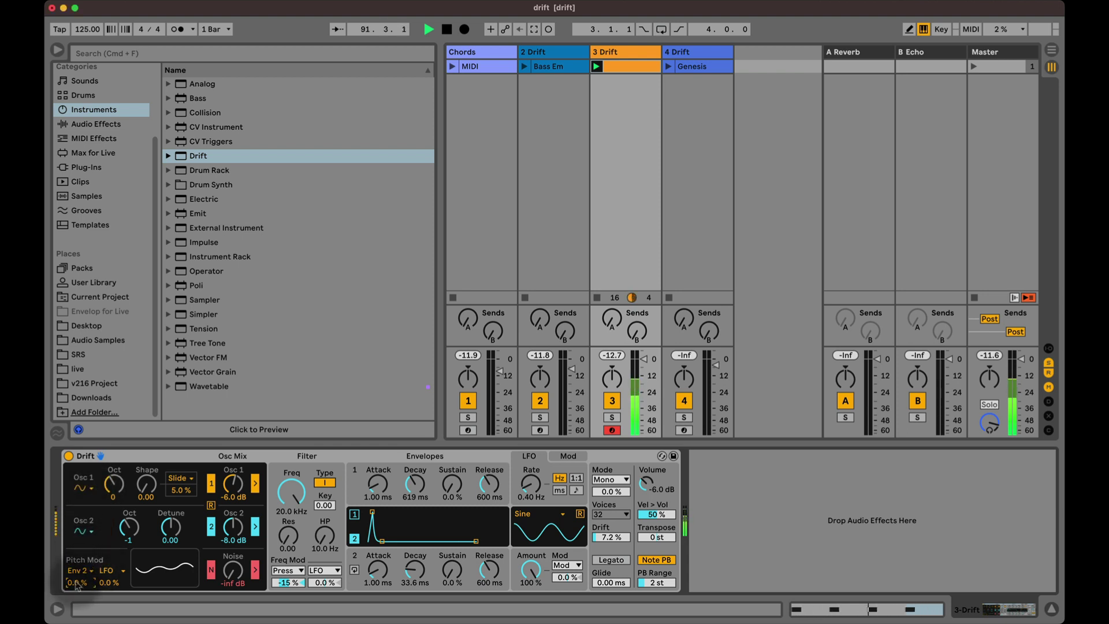
{"action": "left_click_drag", "start_coordinate": [75, 583], "coordinate": [76, 551]}
Blend noise in near -30 dB, set the mono amount to 77 % and drift to about 80 %
{"action": "left_click", "coordinate": [232, 569]}
{"action": "left_click_drag", "start_coordinate": [233, 570], "coordinate": [233, 556]}
{"action": "left_click_drag", "start_coordinate": [610, 491], "coordinate": [611, 456]}
{"action": "left_click_drag", "start_coordinate": [622, 541], "coordinate": [622, 439]}
{"action": "left_click_drag", "start_coordinate": [612, 491], "coordinate": [621, 548]}
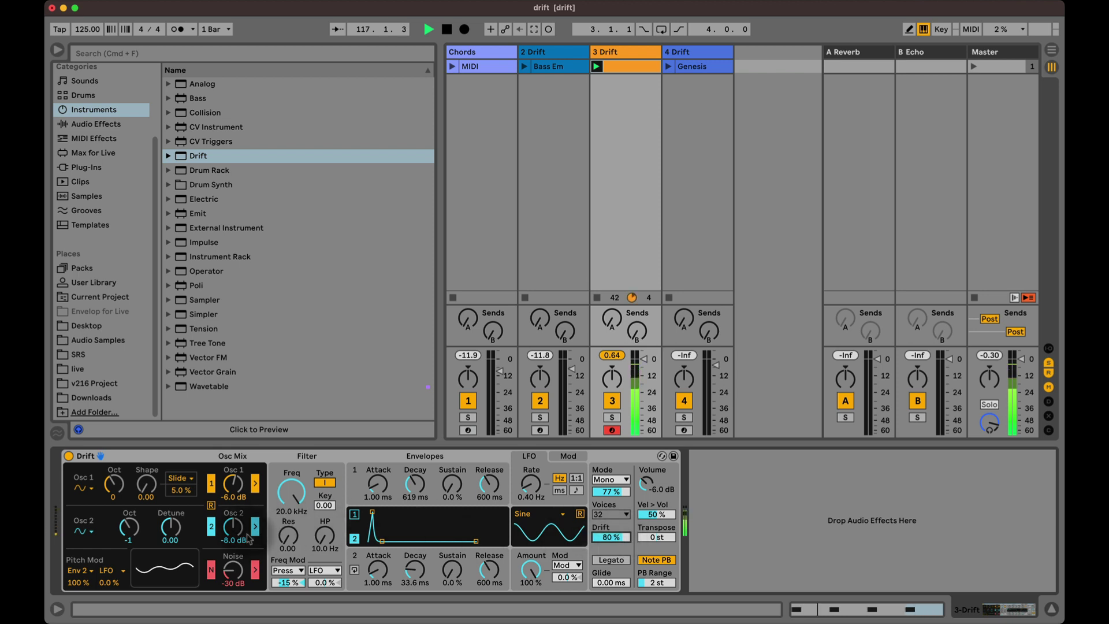
{"action": "left_click_drag", "start_coordinate": [233, 570], "coordinate": [233, 572]}
Insert a new audio track and set its input to 3-Drift
{"action": "right_click", "coordinate": [765, 78]}
{"action": "left_click", "coordinate": [797, 81]}
{"action": "left_click", "coordinate": [1048, 348]}
{"action": "left_click", "coordinate": [779, 226]}
{"action": "left_click", "coordinate": [780, 300]}
Arm track 5, disarm track 3, and record a clip on track 5
{"action": "left_click", "coordinate": [755, 421]}
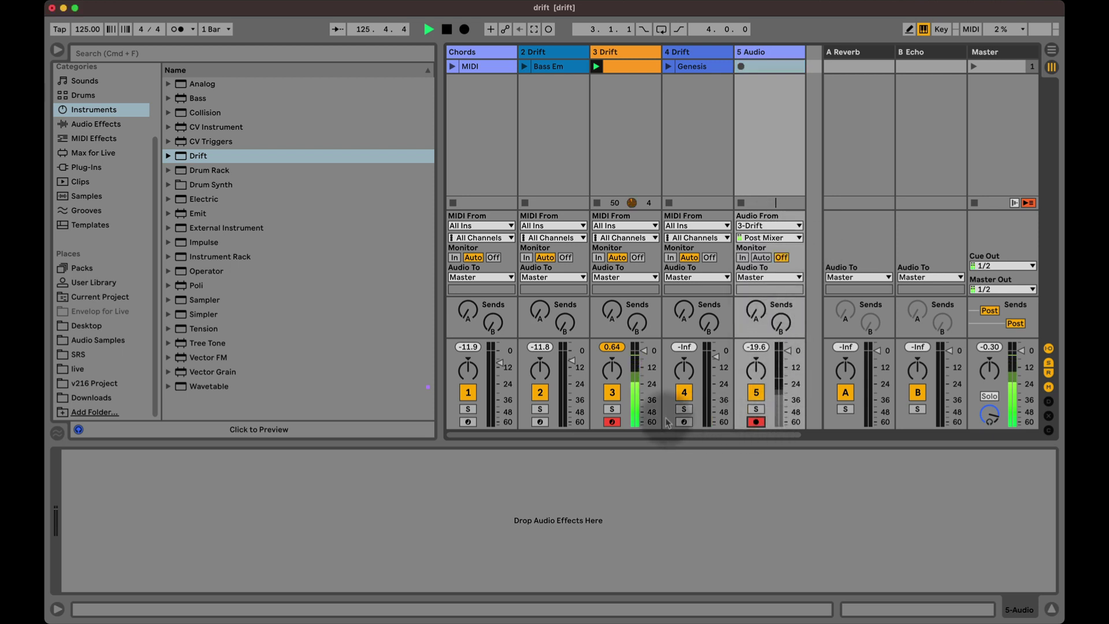
{"action": "left_click", "coordinate": [611, 422]}
{"action": "left_click", "coordinate": [741, 66]}
Stop recording so 5-Audio 1 plays back, then open its waveform in Clip View zoomed to the start
{"action": "left_click", "coordinate": [741, 67]}
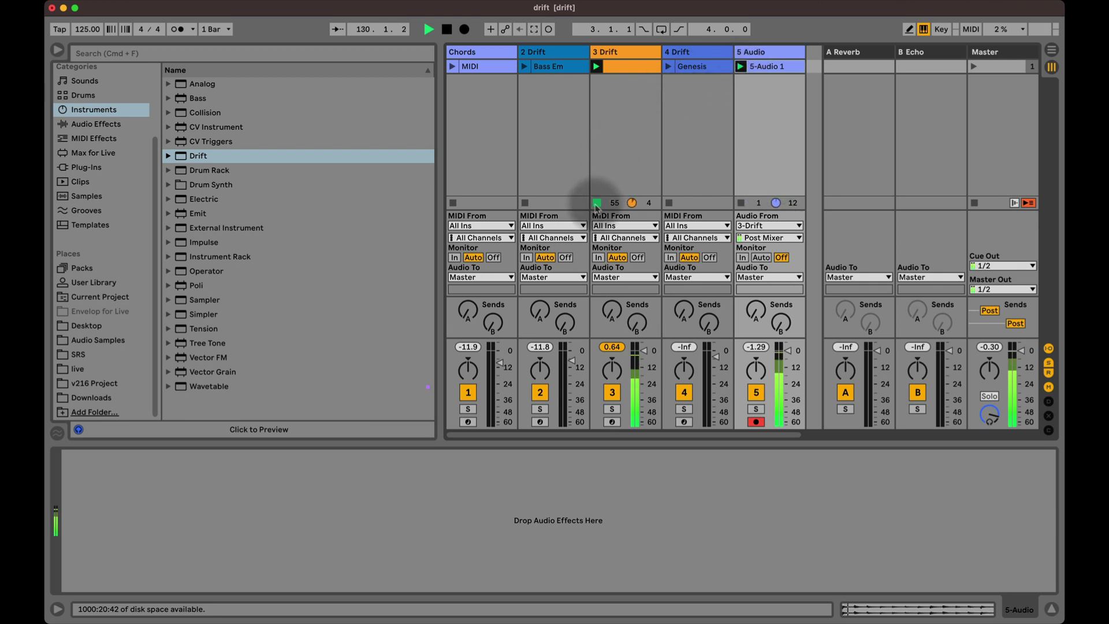
{"action": "left_click", "coordinate": [753, 67]}
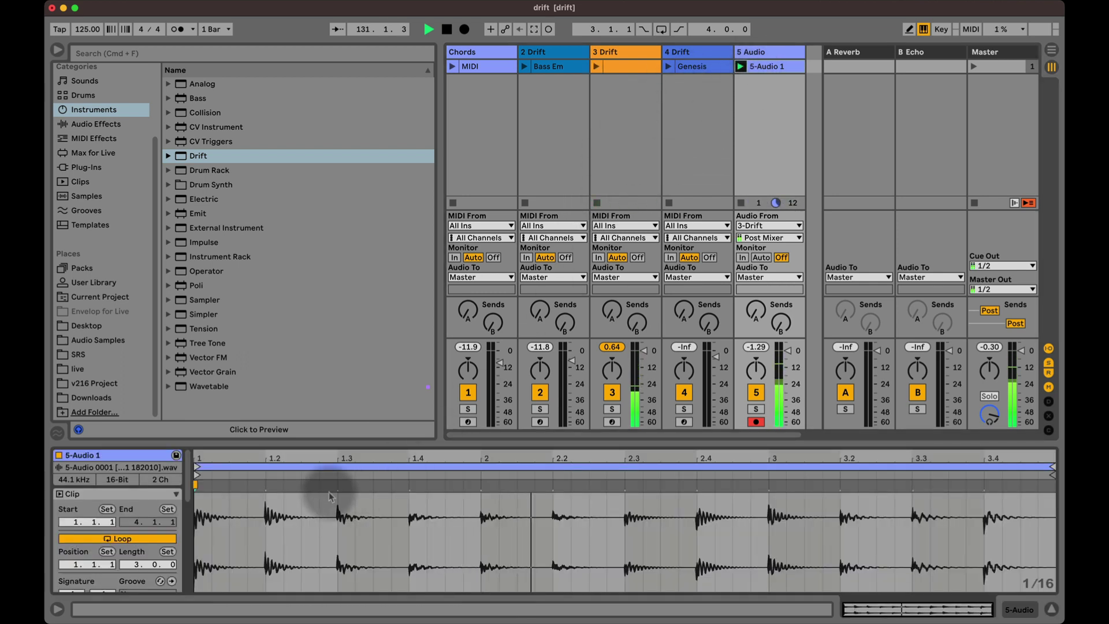
{"action": "left_click_drag", "start_coordinate": [199, 459], "coordinate": [252, 459]}
{"action": "scroll", "coordinate": [776, 542], "scroll_direction": "right", "scroll_amount": 2}
{"action": "scroll", "coordinate": [776, 543], "scroll_direction": "right", "scroll_amount": 3}
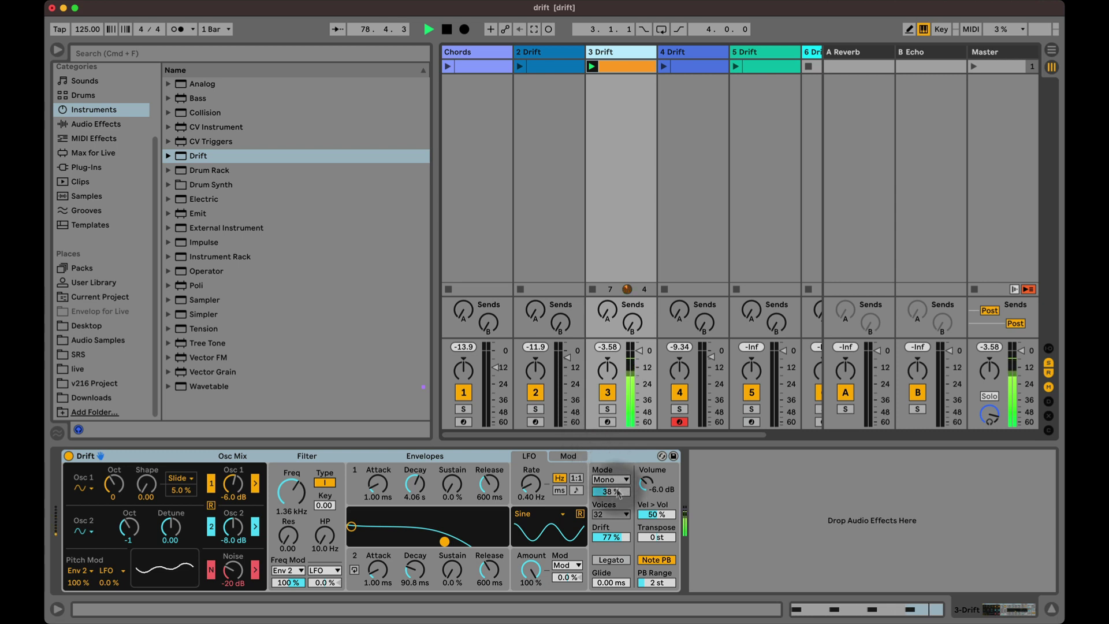
Nudge the mono amount down to 36 % and settle the Osc 1 level at about 1.1 dB
{"action": "left_click_drag", "start_coordinate": [617, 492], "coordinate": [618, 496]}
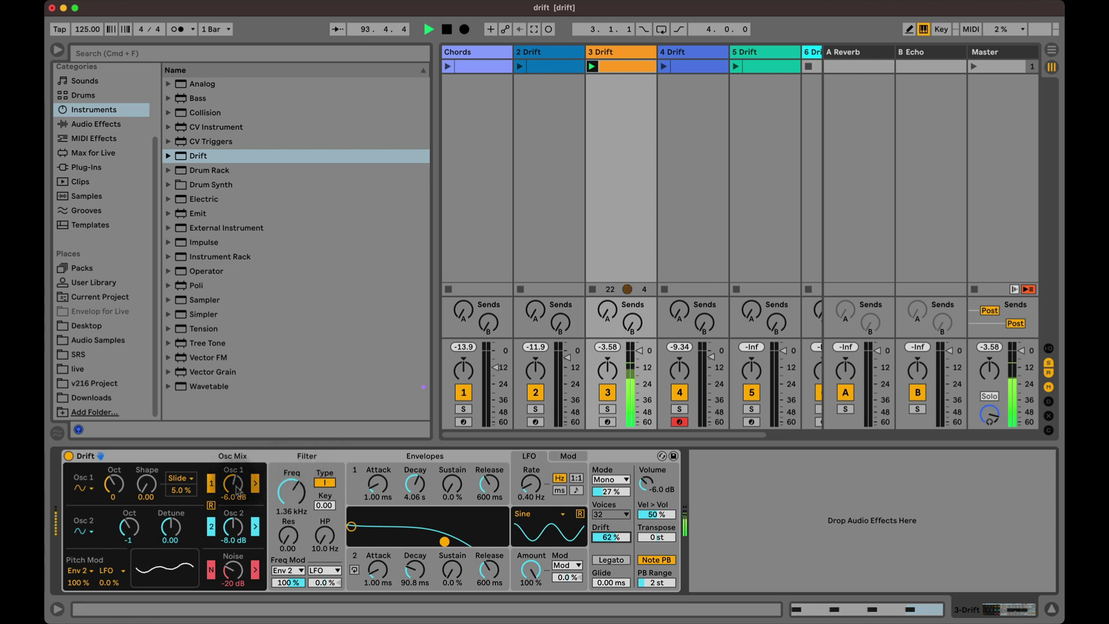
{"action": "left_click", "coordinate": [237, 489]}
{"action": "mouse_move", "coordinate": [237, 490]}
{"action": "left_mouse_down"}
{"action": "mouse_move", "coordinate": [237, 474]}
{"action": "mouse_move", "coordinate": [237, 489]}
{"action": "left_mouse_up"}
{"action": "left_click_drag", "start_coordinate": [237, 490], "coordinate": [237, 500]}
{"action": "left_click_drag", "start_coordinate": [226, 490], "coordinate": [230, 491]}
{"action": "left_click_drag", "start_coordinate": [230, 492], "coordinate": [230, 491]}
Audition the 2 Drift and Chords clips, then stop the Chords clip
{"action": "left_click", "coordinate": [519, 67]}
{"action": "left_click", "coordinate": [459, 67]}
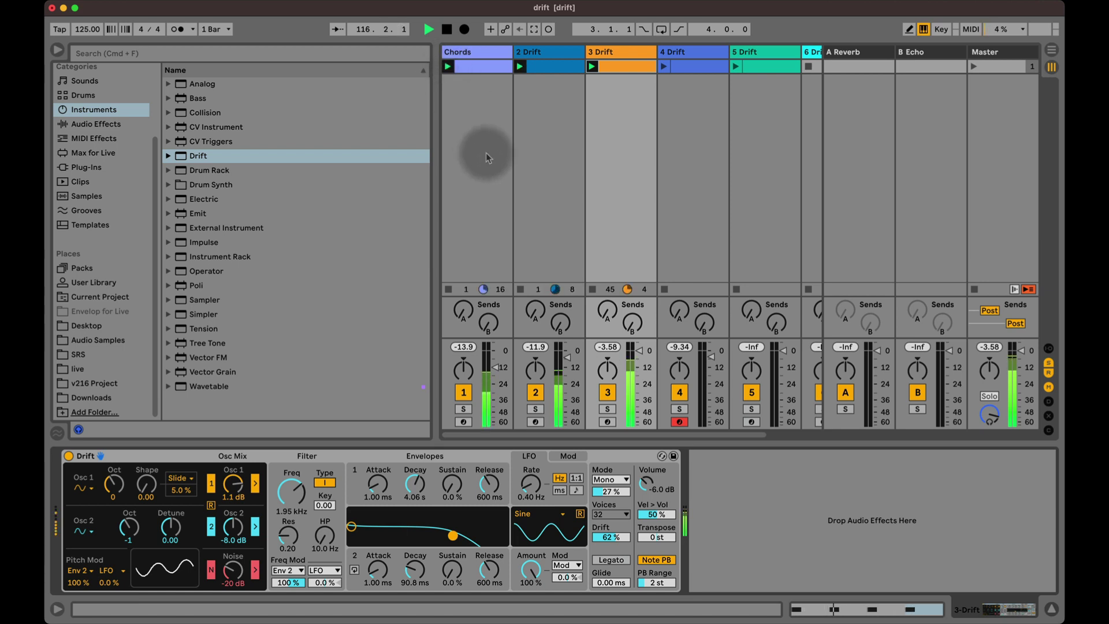
{"action": "left_click", "coordinate": [448, 289]}
Enable sidechain and sidechain EQ on 2 Drift's compressor; raise 2 Drift to -0.5 dB, Chords to -7.0 dB
{"action": "left_click", "coordinate": [550, 52]}
{"action": "left_click", "coordinate": [720, 471]}
{"action": "left_click", "coordinate": [782, 470]}
{"action": "left_click", "coordinate": [790, 457]}
{"action": "left_click_drag", "start_coordinate": [567, 357], "coordinate": [567, 351]}
{"action": "left_click_drag", "start_coordinate": [495, 367], "coordinate": [495, 361]}
Stop all clips, set the 4 Drift synth's voice mode to Stereo, and play its clip
{"action": "left_click", "coordinate": [974, 289]}
{"action": "left_click", "coordinate": [654, 243]}
{"action": "left_click", "coordinate": [610, 480]}
{"action": "left_click", "coordinate": [606, 514]}
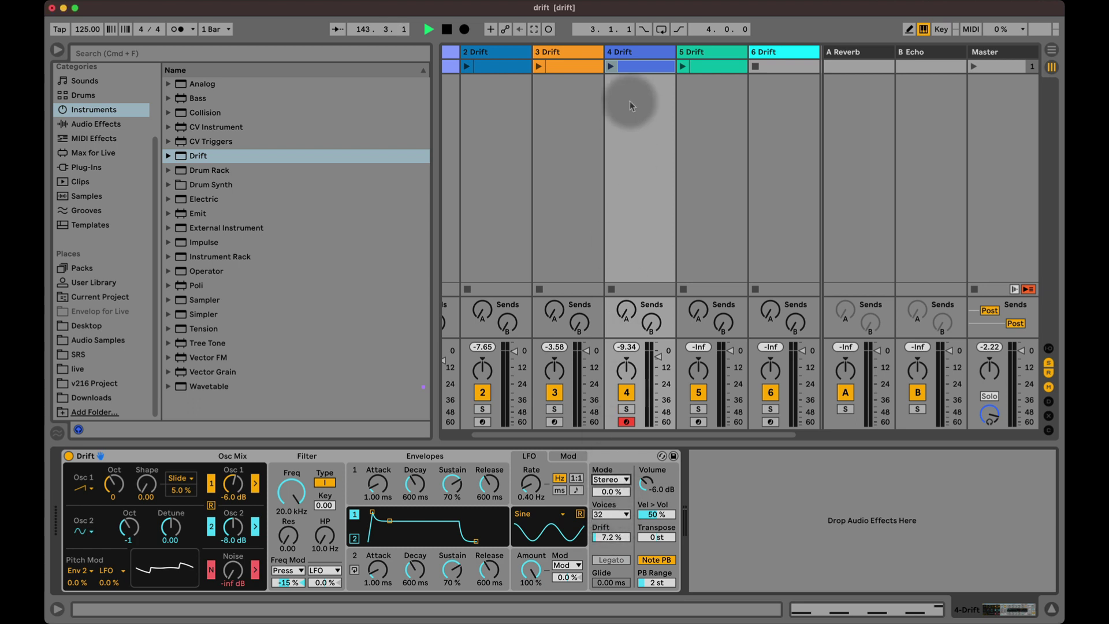
{"action": "left_click", "coordinate": [610, 67]}
Raise the high-pass cutoff and set the low-pass cutoff to 6.25 kHz with added resonance
{"action": "left_click", "coordinate": [325, 536]}
{"action": "left_click_drag", "start_coordinate": [325, 538], "coordinate": [325, 524]}
{"action": "mouse_move", "coordinate": [291, 492]}
{"action": "left_mouse_down"}
{"action": "mouse_move", "coordinate": [292, 508]}
{"action": "mouse_move", "coordinate": [291, 489]}
{"action": "left_mouse_up"}
{"action": "left_click", "coordinate": [325, 534]}
{"action": "mouse_move", "coordinate": [292, 491]}
{"action": "left_mouse_down"}
{"action": "mouse_move", "coordinate": [292, 506]}
{"action": "mouse_move", "coordinate": [295, 496]}
{"action": "left_mouse_up"}
{"action": "left_click", "coordinate": [324, 483]}
{"action": "left_click", "coordinate": [324, 484]}
{"action": "left_click_drag", "start_coordinate": [468, 542], "coordinate": [478, 532]}
{"action": "left_click", "coordinate": [611, 479]}
Set the stereo spread to 84 % and raise the Drift amount to 26 %
{"action": "left_click", "coordinate": [605, 513]}
{"action": "left_click_drag", "start_coordinate": [613, 492], "coordinate": [616, 495]}
{"action": "left_click_drag", "start_coordinate": [619, 538], "coordinate": [616, 487]}
{"action": "left_click", "coordinate": [614, 231]}
{"action": "scroll", "coordinate": [614, 86], "scroll_direction": "left", "scroll_amount": 3}
Adjust the noise level and switch 4 Drift to Unison mode with a 67 % amount
{"action": "left_click", "coordinate": [235, 577]}
{"action": "left_click", "coordinate": [236, 577]}
{"action": "left_click", "coordinate": [611, 481]}
{"action": "left_click", "coordinate": [607, 525]}
{"action": "mouse_move", "coordinate": [611, 492]}
{"action": "left_mouse_down"}
{"action": "mouse_move", "coordinate": [611, 481]}
{"action": "mouse_move", "coordinate": [608, 495]}
{"action": "left_mouse_up"}
{"action": "left_click_drag", "start_coordinate": [611, 491], "coordinate": [608, 496]}
{"action": "left_click_drag", "start_coordinate": [618, 495], "coordinate": [618, 488]}
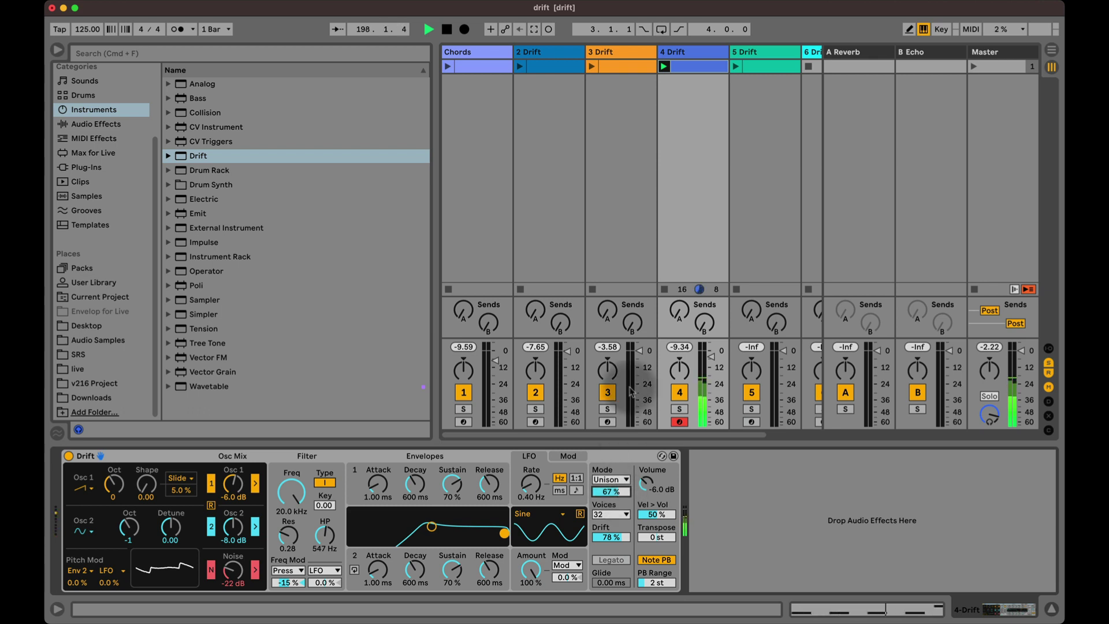
Launch the 3 Drift, 2 Drift and Chords clips; send track 4 to reverb and Chords to echo
{"action": "left_click", "coordinate": [591, 67]}
{"action": "left_click", "coordinate": [520, 66]}
{"action": "left_click", "coordinate": [447, 66]}
{"action": "left_click_drag", "start_coordinate": [679, 310], "coordinate": [679, 286]}
{"action": "left_click_drag", "start_coordinate": [711, 351], "coordinate": [710, 352]}
{"action": "left_click", "coordinate": [488, 322]}
{"action": "left_click_drag", "start_coordinate": [481, 328], "coordinate": [495, 329]}
Stop all clips and try LFO rates between 9.50 Hz and 26.7 Hz
{"action": "left_click", "coordinate": [973, 289]}
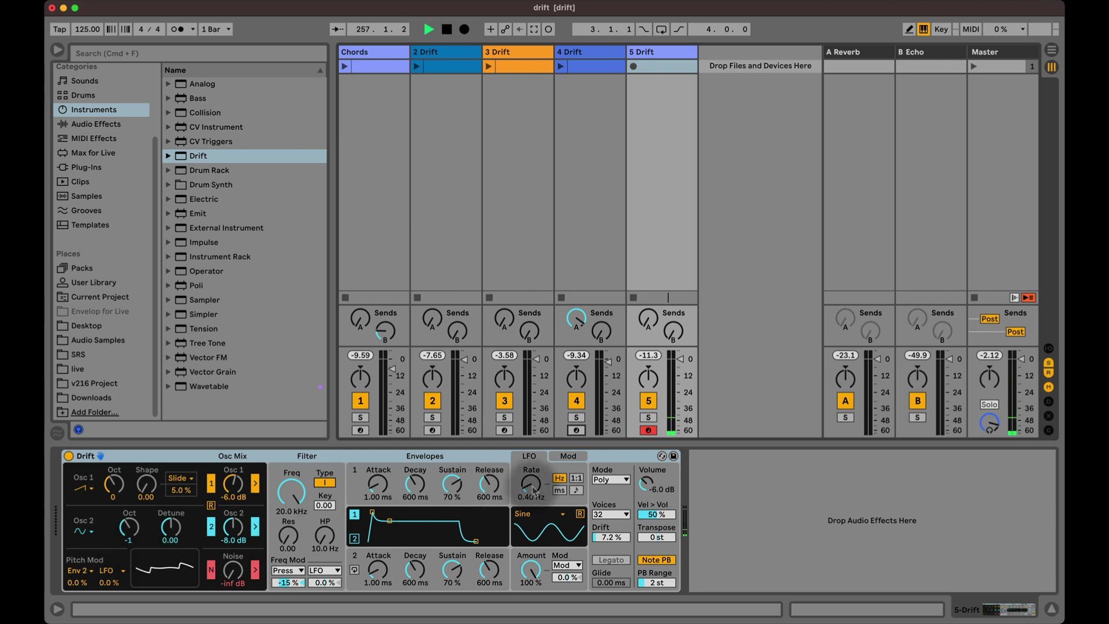
{"action": "left_click_drag", "start_coordinate": [532, 490], "coordinate": [532, 444]}
{"action": "left_click", "coordinate": [108, 582]}
{"action": "mouse_move", "coordinate": [530, 485]}
{"action": "left_mouse_down"}
{"action": "mouse_move", "coordinate": [530, 508]}
{"action": "mouse_move", "coordinate": [531, 474]}
{"action": "left_mouse_up"}
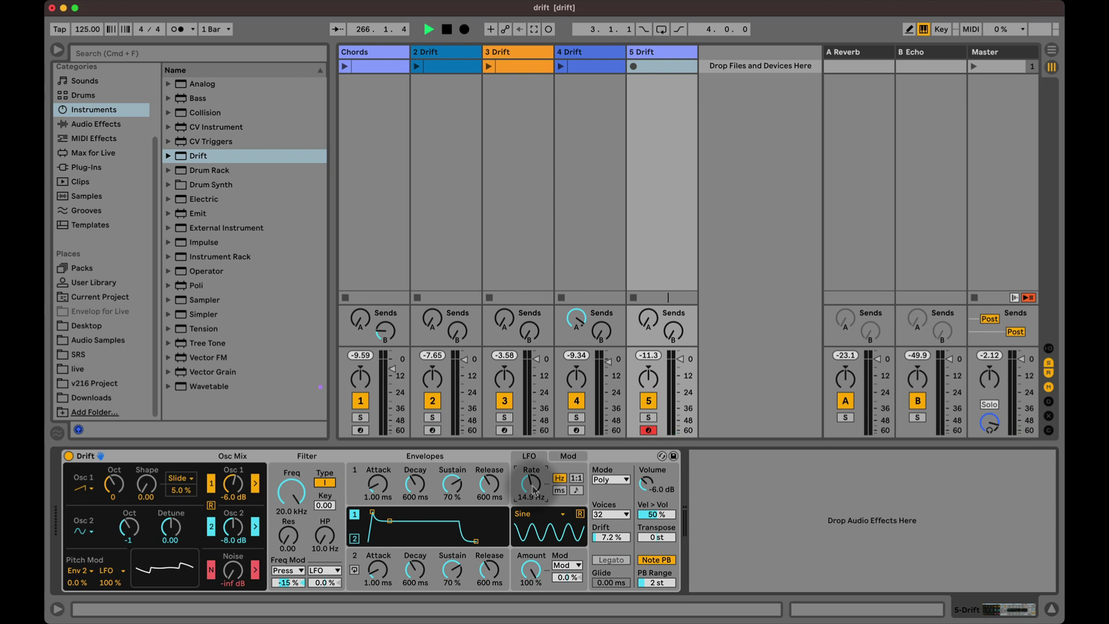
{"action": "mouse_move", "coordinate": [534, 488]}
{"action": "left_mouse_down"}
{"action": "mouse_move", "coordinate": [533, 471]}
{"action": "mouse_move", "coordinate": [534, 490]}
{"action": "left_mouse_up"}
Audition the LFO in ratio mode up to 16.00, then reset it and switch to time-based rate
{"action": "left_click", "coordinate": [577, 479]}
{"action": "left_click", "coordinate": [535, 487]}
{"action": "left_click_drag", "start_coordinate": [535, 486], "coordinate": [536, 487]}
{"action": "key", "text": "a"}
{"action": "mouse_move", "coordinate": [530, 484]}
{"action": "left_mouse_down"}
{"action": "mouse_move", "coordinate": [530, 456]}
{"action": "mouse_move", "coordinate": [535, 487]}
{"action": "left_mouse_up"}
{"action": "key", "text": "Delete"}
{"action": "left_click", "coordinate": [560, 490]}
{"action": "mouse_move", "coordinate": [530, 484]}
{"action": "left_mouse_down"}
{"action": "mouse_move", "coordinate": [531, 524]}
{"action": "mouse_move", "coordinate": [527, 487]}
{"action": "left_mouse_up"}
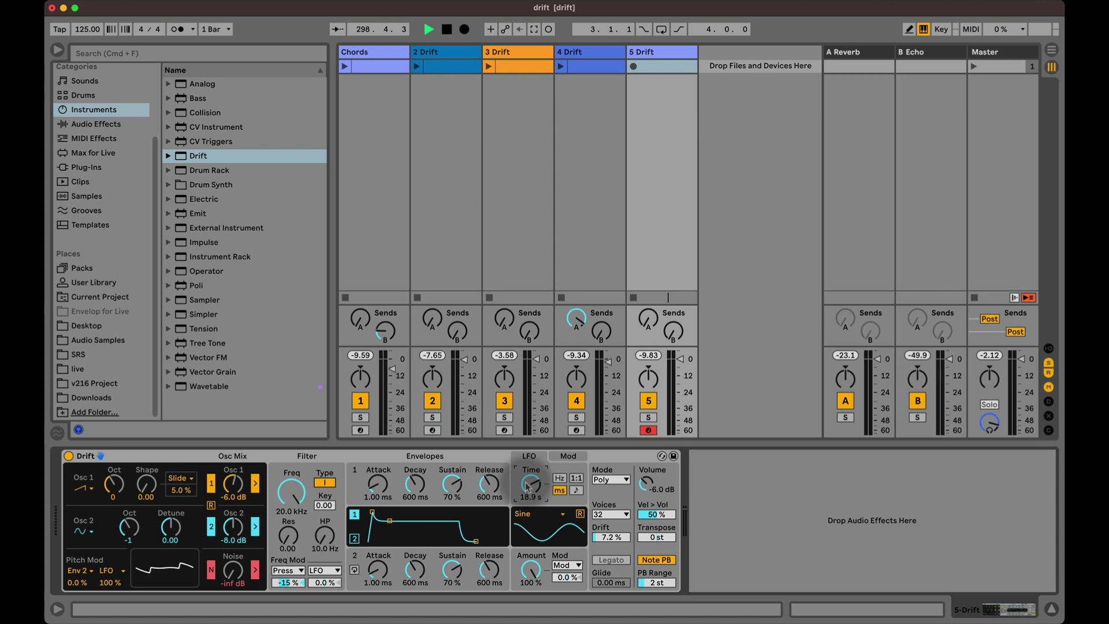
Sync the LFO to 1/16 and lower the filter to about 434 Hz with 0.50 resonance
{"action": "left_click", "coordinate": [576, 491]}
{"action": "left_click_drag", "start_coordinate": [530, 485], "coordinate": [531, 479]}
{"action": "left_click_drag", "start_coordinate": [291, 492], "coordinate": [290, 525]}
{"action": "left_click", "coordinate": [319, 579]}
{"action": "left_click_drag", "start_coordinate": [420, 541], "coordinate": [420, 526]}
Lengthen envelope 1's decay to 3.02 s and release to 4.67 s, then shift the keyboard octave down
{"action": "left_click", "coordinate": [371, 502]}
{"action": "left_click_drag", "start_coordinate": [389, 520], "coordinate": [397, 521]}
{"action": "left_click_drag", "start_coordinate": [476, 541], "coordinate": [485, 541]}
{"action": "key", "text": "z"}
Route envelope 2 to the filter frequency in place of the LFO and make it cycle
{"action": "left_click", "coordinate": [354, 539]}
{"action": "left_click_drag", "start_coordinate": [325, 581], "coordinate": [323, 600]}
{"action": "left_click", "coordinate": [289, 570]}
{"action": "left_click", "coordinate": [293, 491]}
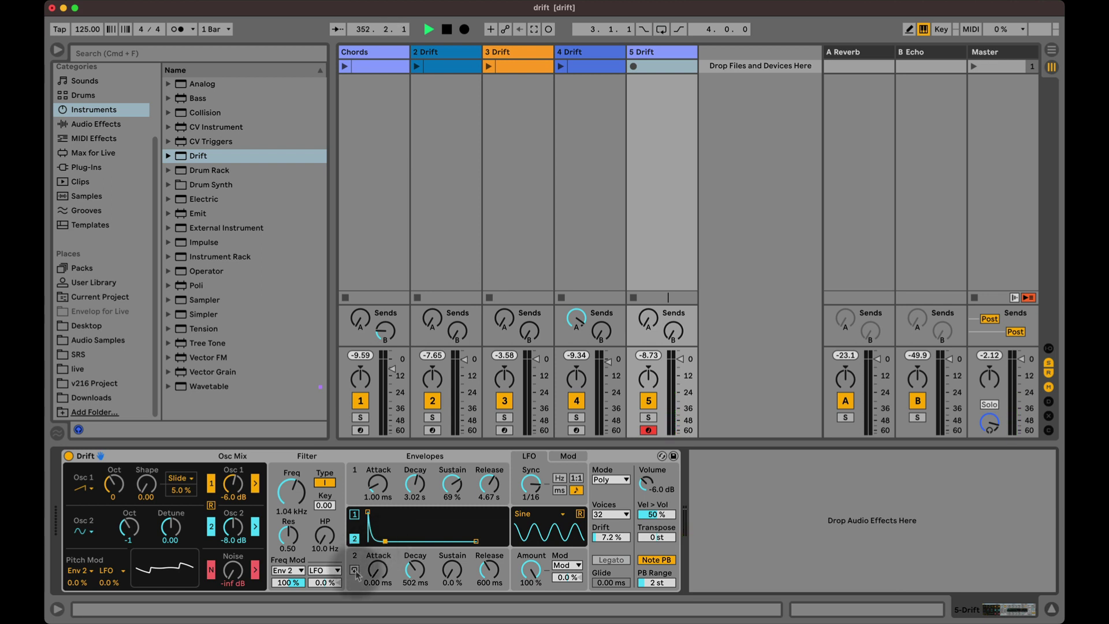
{"action": "left_click", "coordinate": [354, 570]}
Lower envelope 2's tilt, speed up its rate, and sync its cycle to 1/8
{"action": "mouse_move", "coordinate": [378, 569]}
{"action": "left_mouse_down"}
{"action": "mouse_move", "coordinate": [378, 553]}
{"action": "mouse_move", "coordinate": [389, 586]}
{"action": "left_mouse_up"}
{"action": "left_click", "coordinate": [413, 571]}
{"action": "left_click_drag", "start_coordinate": [452, 569], "coordinate": [378, 583]}
{"action": "mouse_move", "coordinate": [452, 569]}
{"action": "left_mouse_down"}
{"action": "mouse_move", "coordinate": [453, 558]}
{"action": "mouse_move", "coordinate": [448, 573]}
{"action": "left_mouse_up"}
{"action": "left_click", "coordinate": [496, 565]}
{"action": "left_click", "coordinate": [498, 576]}
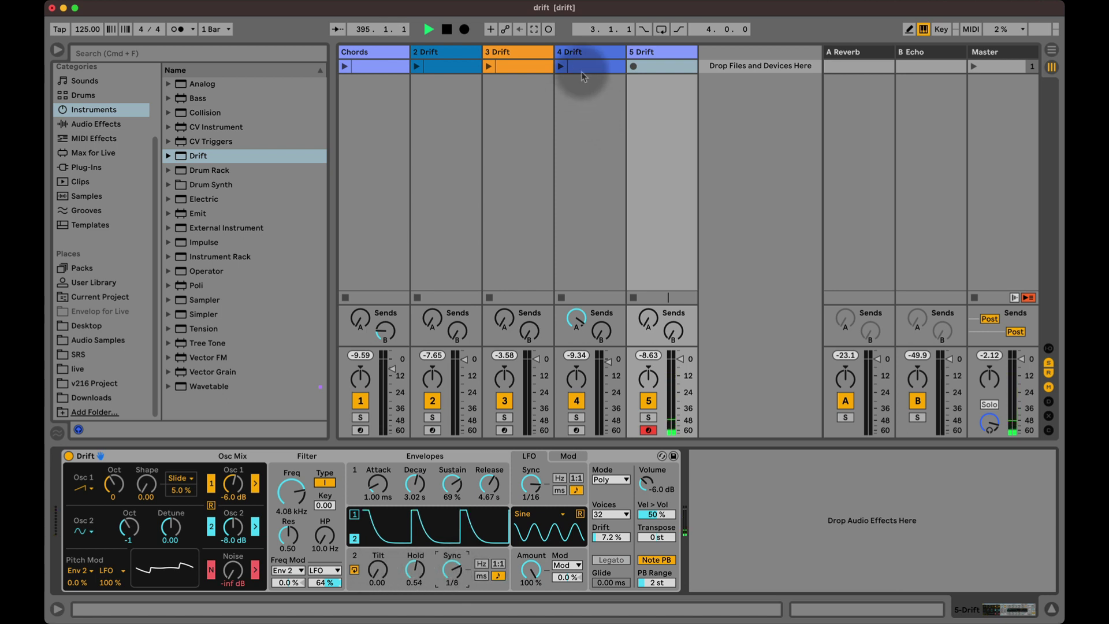
Select track 5's Drift and start the track 5 and track 3 clips playing
{"action": "left_click", "coordinate": [584, 68]}
{"action": "left_click", "coordinate": [655, 68]}
{"action": "left_click", "coordinate": [655, 54]}
{"action": "left_click", "coordinate": [663, 190]}
{"action": "left_click", "coordinate": [489, 67]}
Tighten envelope 1's decay, sustain and release, and add light LFO and envelope 2 pitch modulation
{"action": "left_click_drag", "start_coordinate": [486, 542], "coordinate": [476, 541]}
{"action": "left_click_drag", "start_coordinate": [397, 521], "coordinate": [393, 537]}
{"action": "left_click_drag", "start_coordinate": [110, 582], "coordinate": [110, 594]}
{"action": "left_click_drag", "start_coordinate": [528, 484], "coordinate": [529, 480]}
{"action": "left_click_drag", "start_coordinate": [110, 583], "coordinate": [110, 576]}
{"action": "left_click_drag", "start_coordinate": [76, 582], "coordinate": [76, 578]}
{"action": "left_click_drag", "start_coordinate": [288, 582], "coordinate": [291, 528]}
Set the filter to 310 Hz with more resonance, the LFO to 1/4, and envelope 2 to 1/12
{"action": "left_click_drag", "start_coordinate": [288, 536], "coordinate": [295, 496]}
{"action": "left_click_drag", "start_coordinate": [377, 570], "coordinate": [378, 565]}
{"action": "left_click_drag", "start_coordinate": [531, 485], "coordinate": [531, 480]}
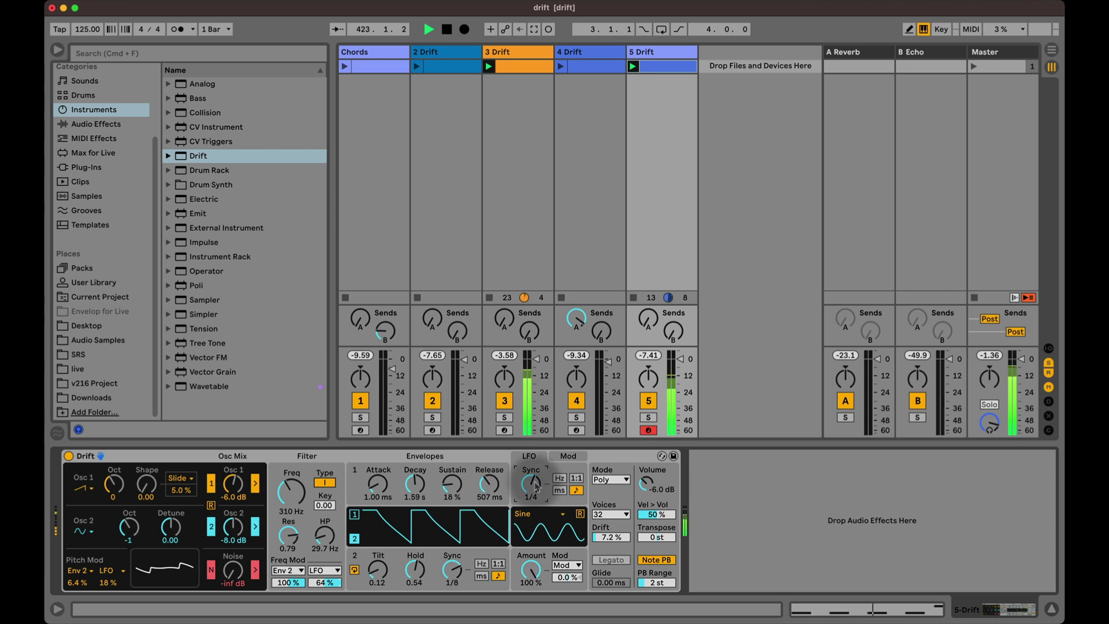
{"action": "left_click_drag", "start_coordinate": [452, 573], "coordinate": [453, 570]}
Raise oscillator 2, briefly solo track 5, send it to B Echo, and set Drift volume to -7.2 dB
{"action": "left_click_drag", "start_coordinate": [233, 526], "coordinate": [232, 508]}
{"action": "left_click", "coordinate": [648, 417]}
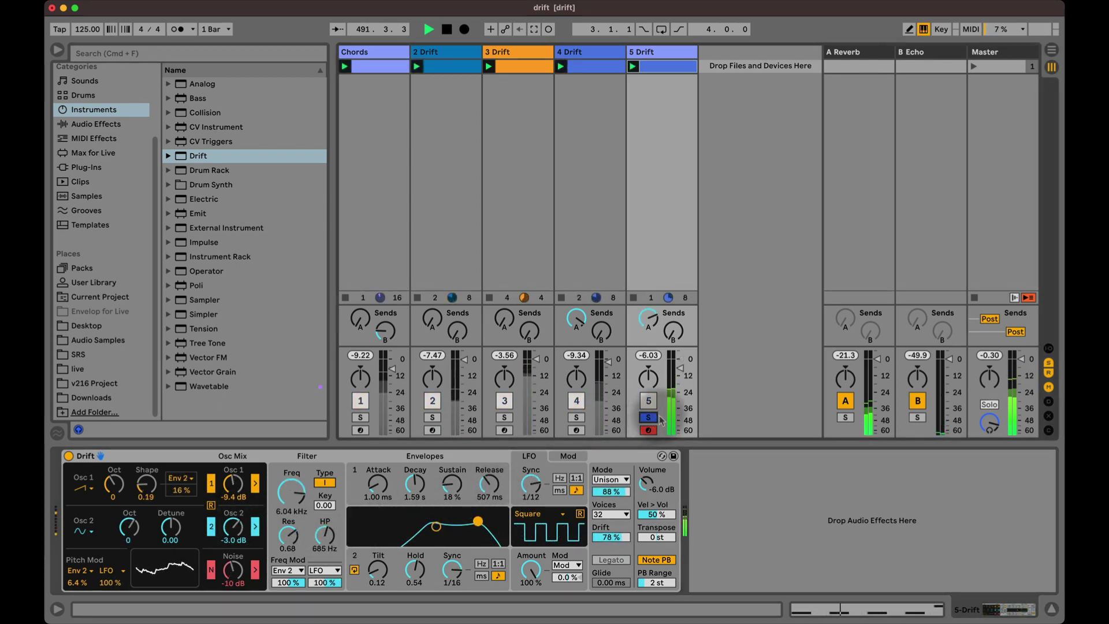
{"action": "left_click", "coordinate": [654, 419]}
{"action": "left_click_drag", "start_coordinate": [673, 331], "coordinate": [672, 301]}
{"action": "left_click_drag", "start_coordinate": [646, 483], "coordinate": [646, 489]}
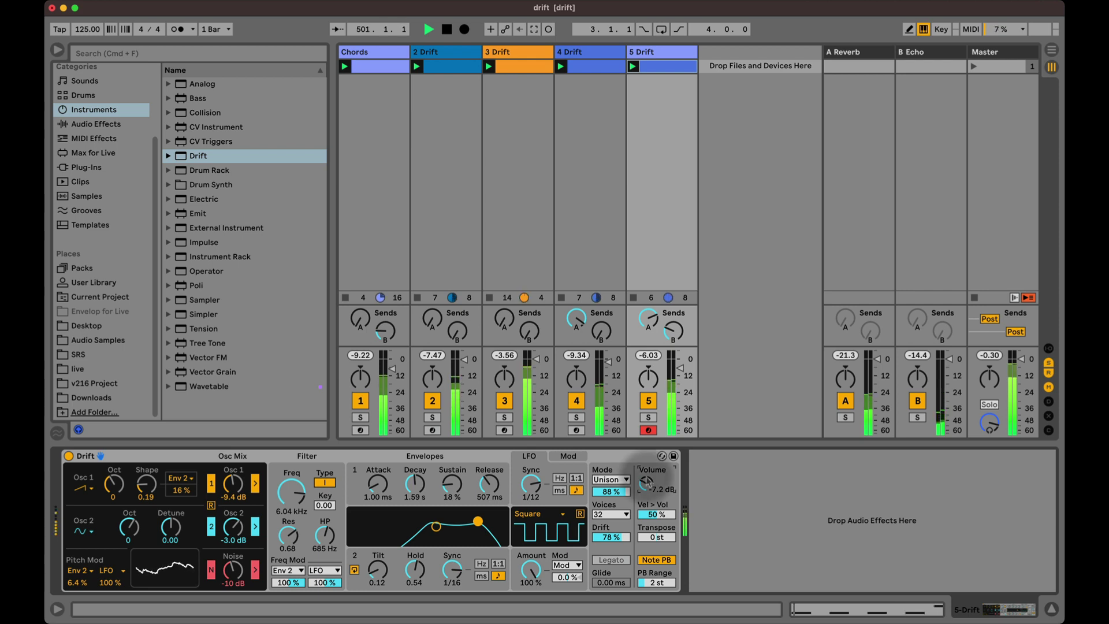
Halt playback with the Master track's Stop All Clips button
{"action": "left_click", "coordinate": [974, 297]}
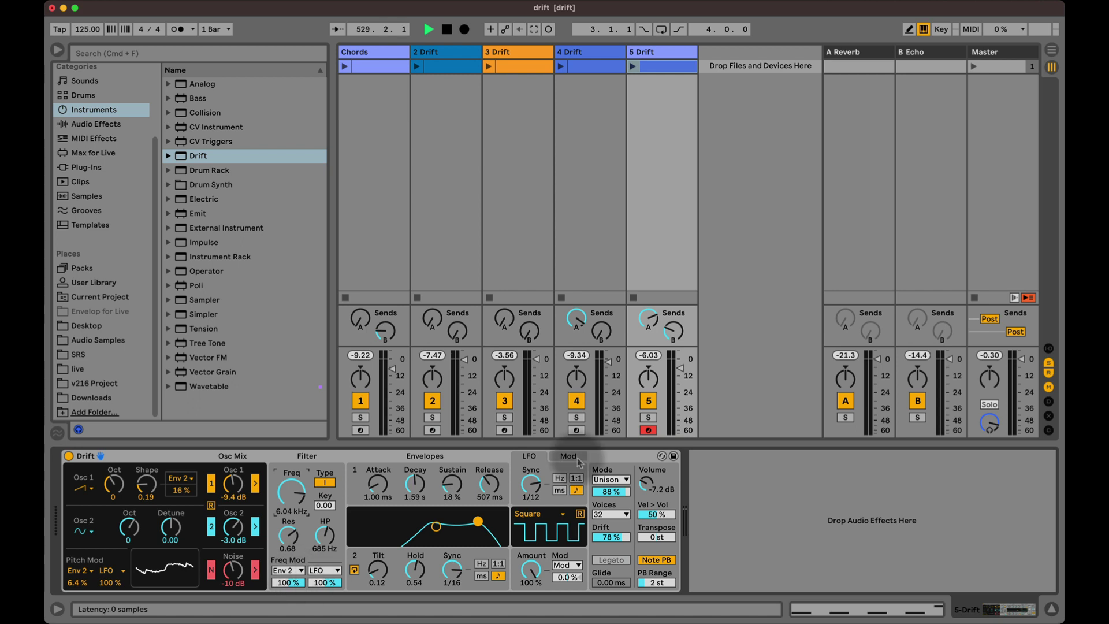
In Drift's Mod matrix, set the first source to Pressure and browse the destination and Env 2 source lists
{"action": "left_click", "coordinate": [578, 460]}
{"action": "left_click", "coordinate": [535, 471]}
{"action": "left_click", "coordinate": [556, 550]}
{"action": "left_click", "coordinate": [551, 496]}
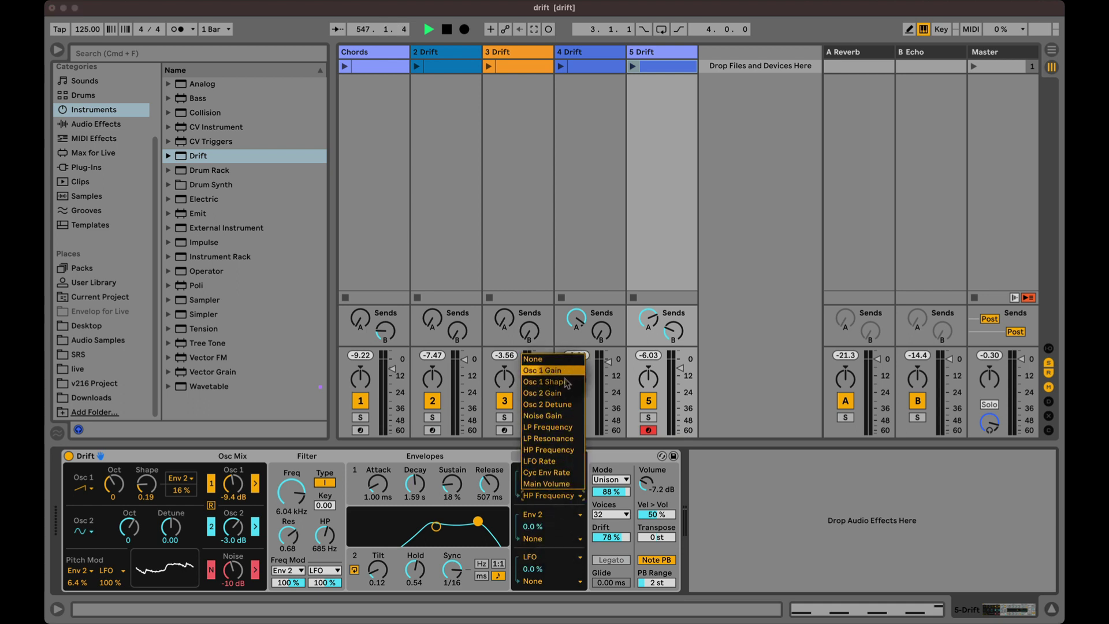
{"action": "left_click", "coordinate": [551, 514]}
Dismiss the modulation source list unchanged and bring Drift's LFO settings back into view
{"action": "left_click", "coordinate": [565, 465]}
{"action": "left_click", "coordinate": [528, 456]}
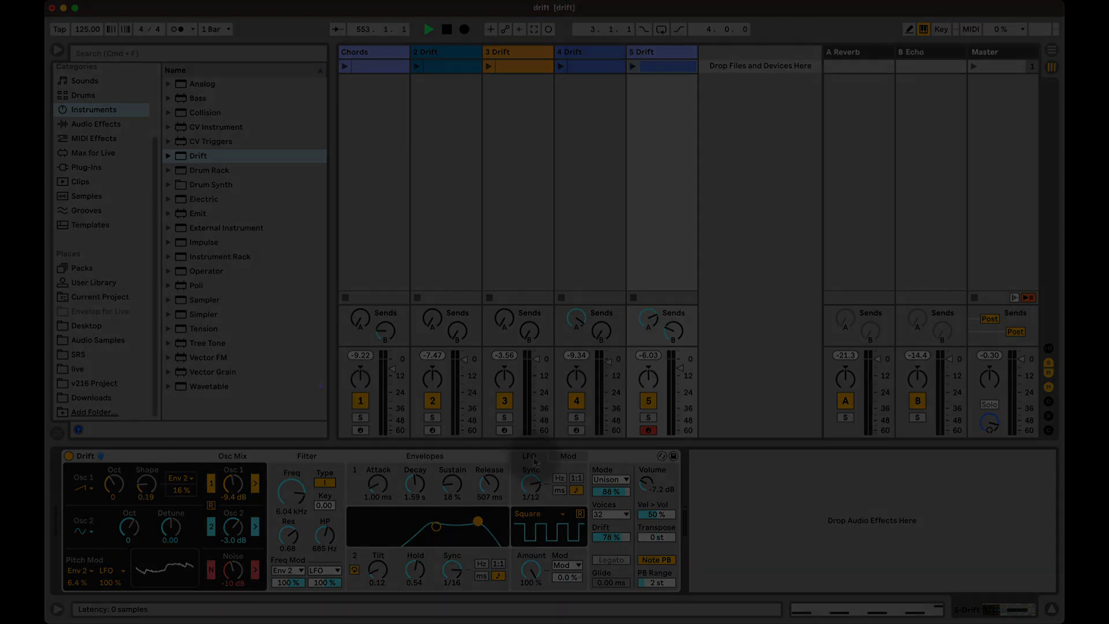